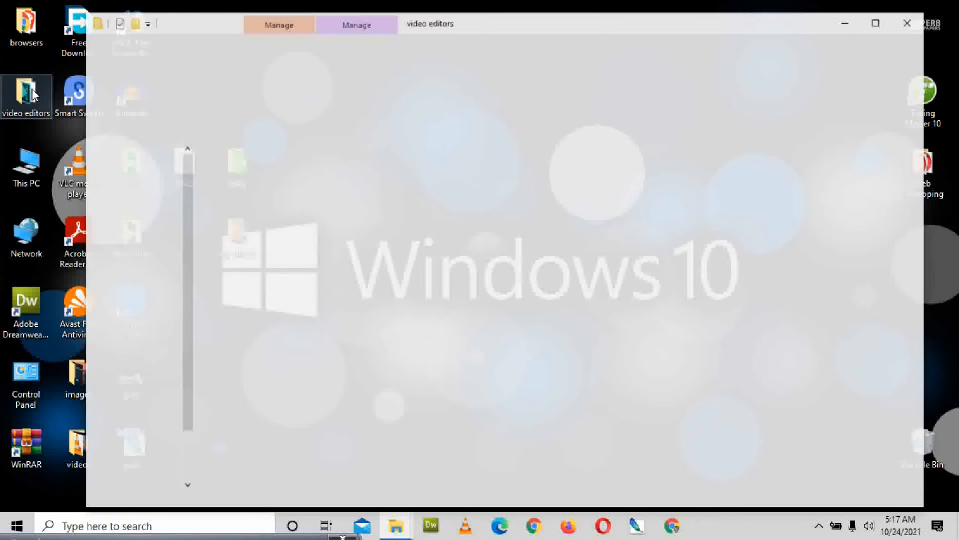
Step: Launch Shotcut from the video editors folder and close the folder window
left_click(267, 167)
double_click(265, 165)
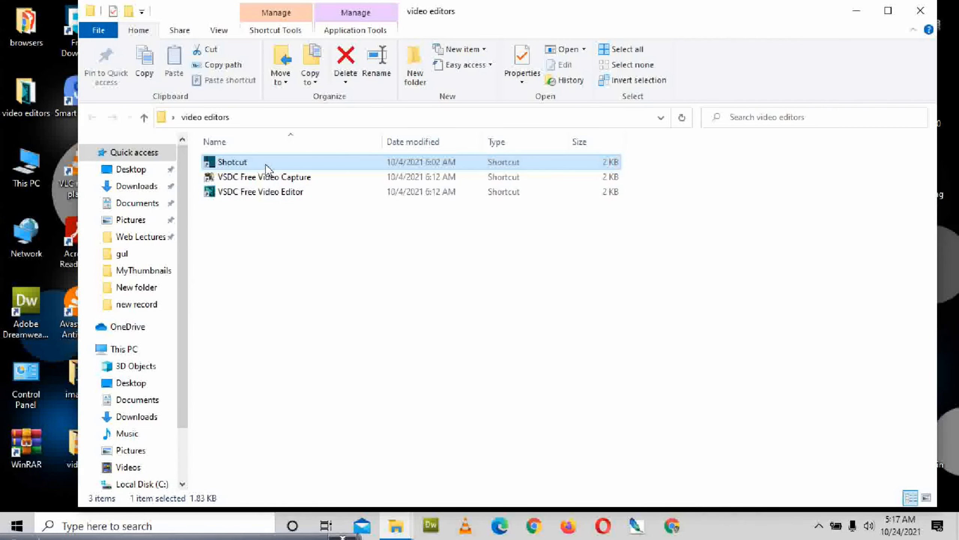
left_click(910, 19)
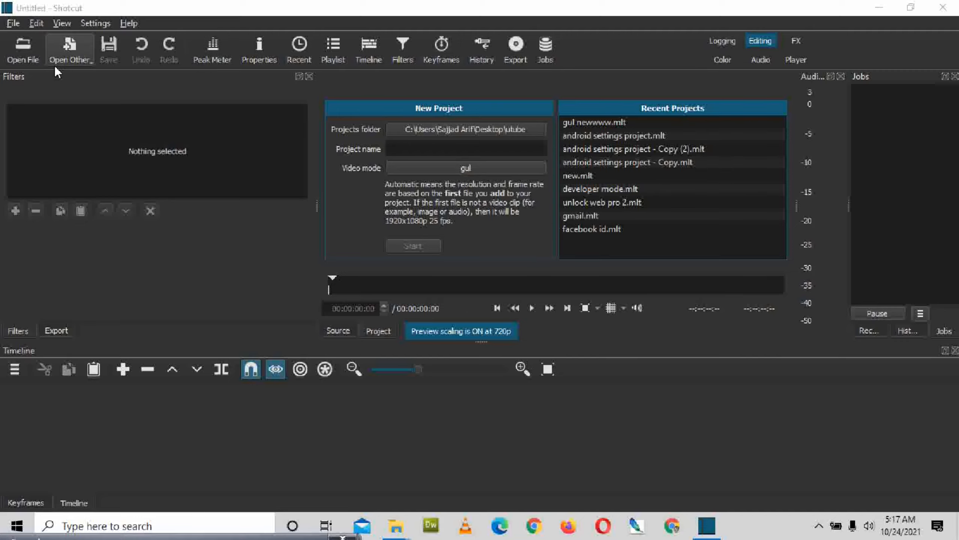
Step: Open the Ocean - 83621 video from the desktop's my videos folder and place it at the start of the timeline
left_click(31, 60)
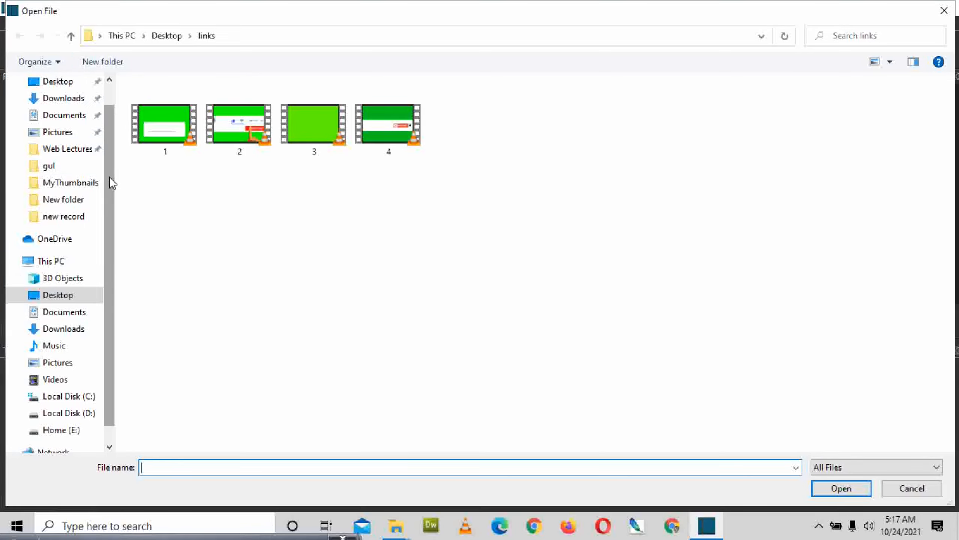
left_click(57, 81)
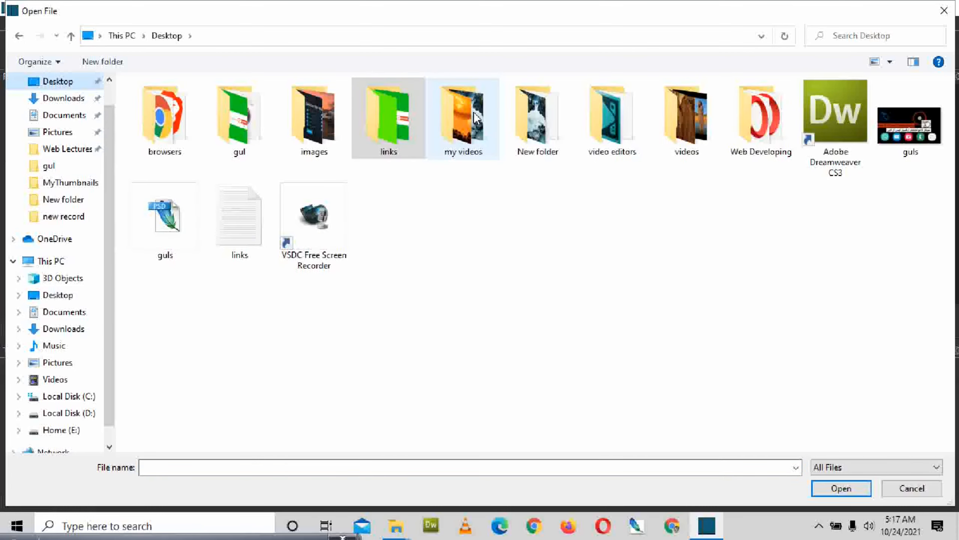
double_click(474, 111)
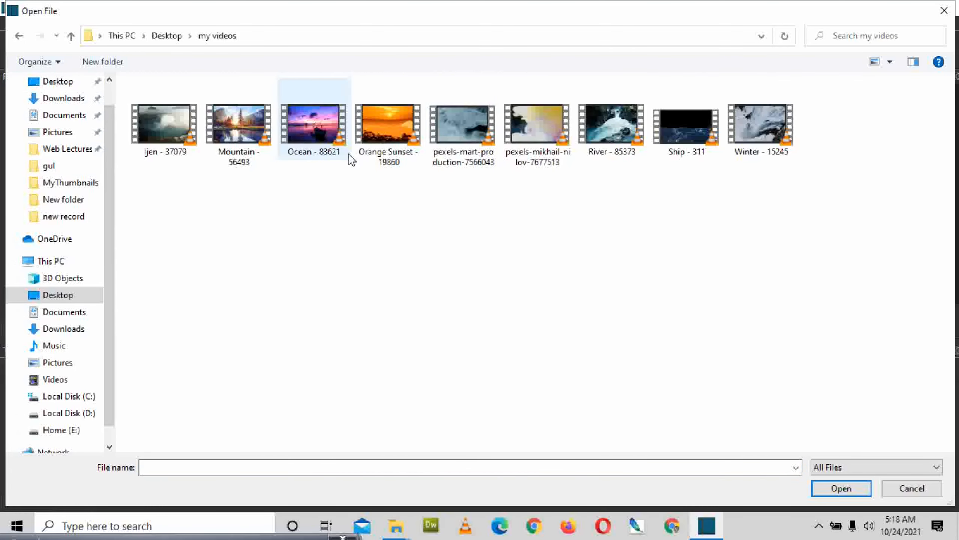
left_click(321, 134)
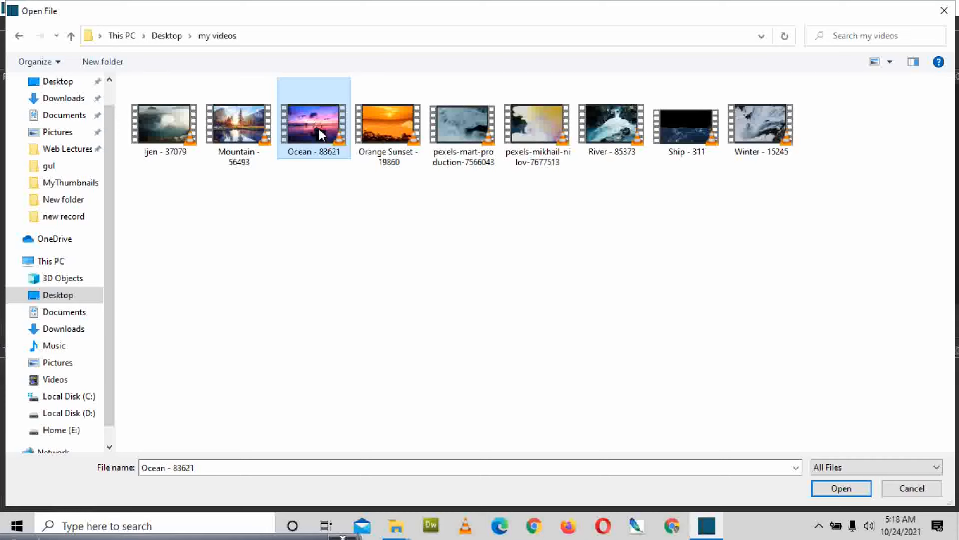
left_click(823, 486)
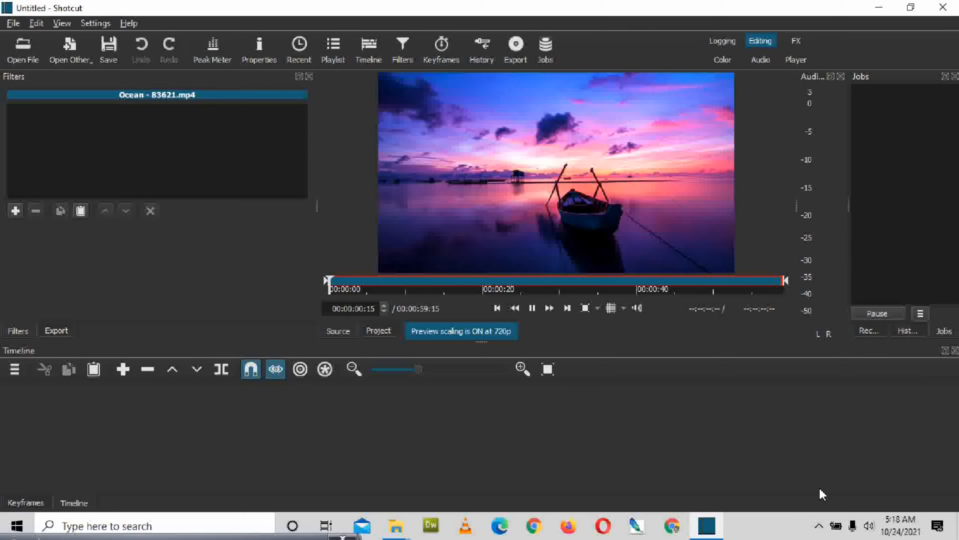
key("space")
left_click_drag(577, 284, 345, 416)
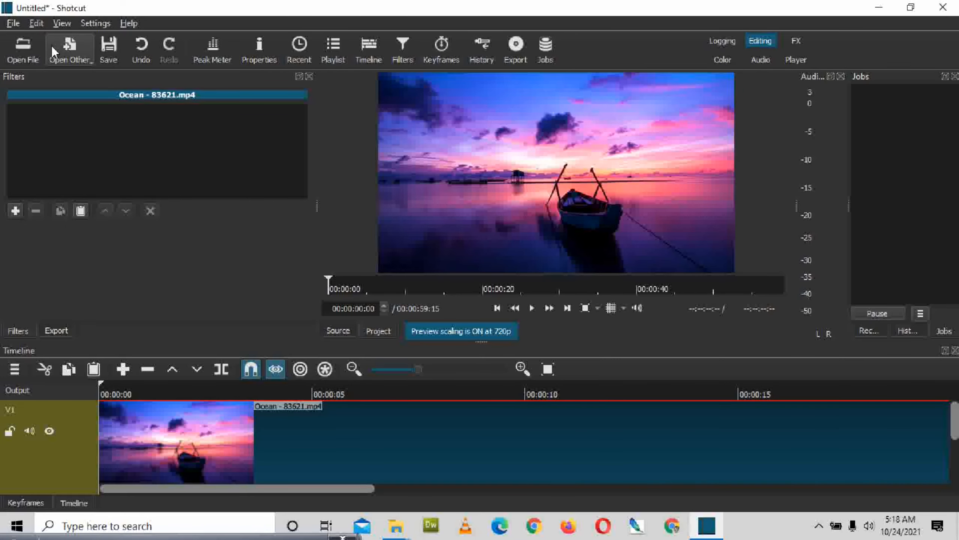
Step: Open green-screen clip 3 from the links folder and pause its playback
left_click(22, 48)
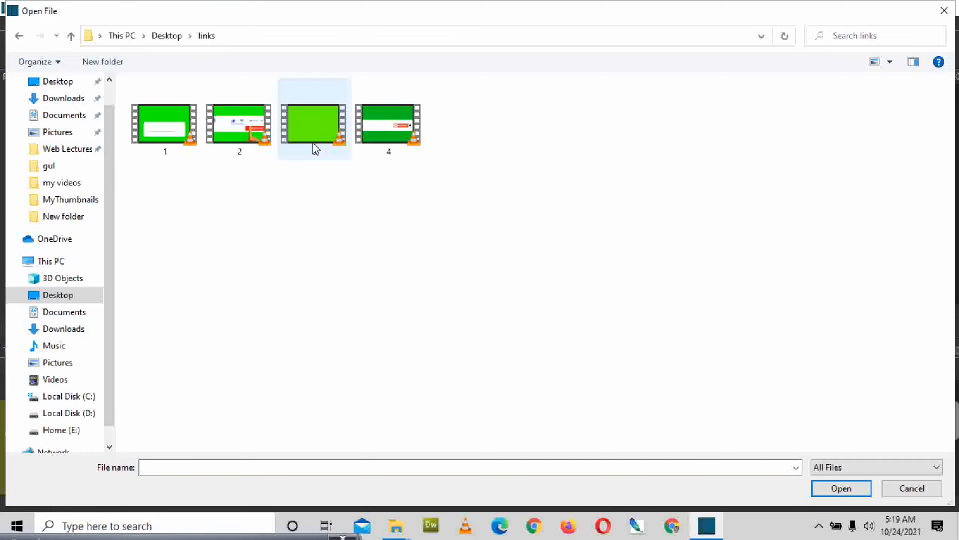
left_click(315, 146)
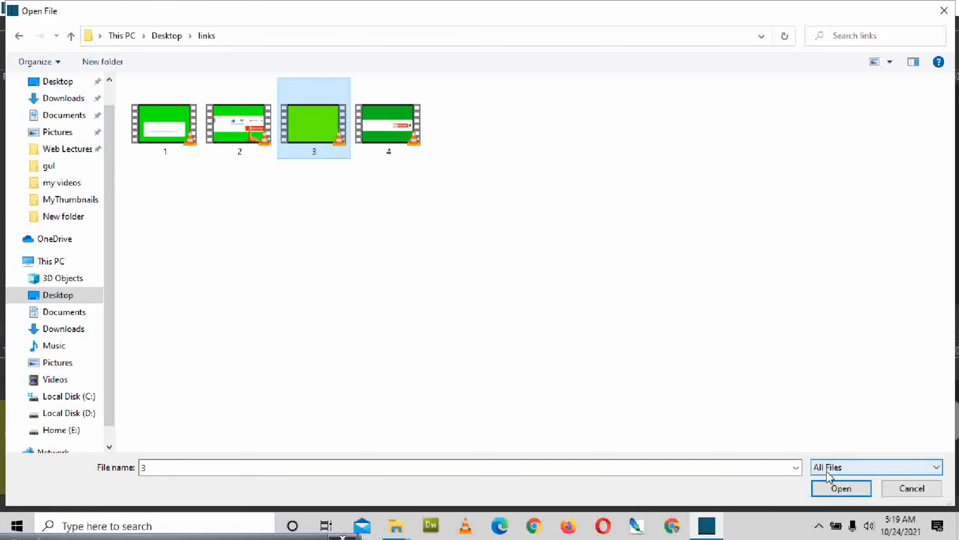
left_click(840, 489)
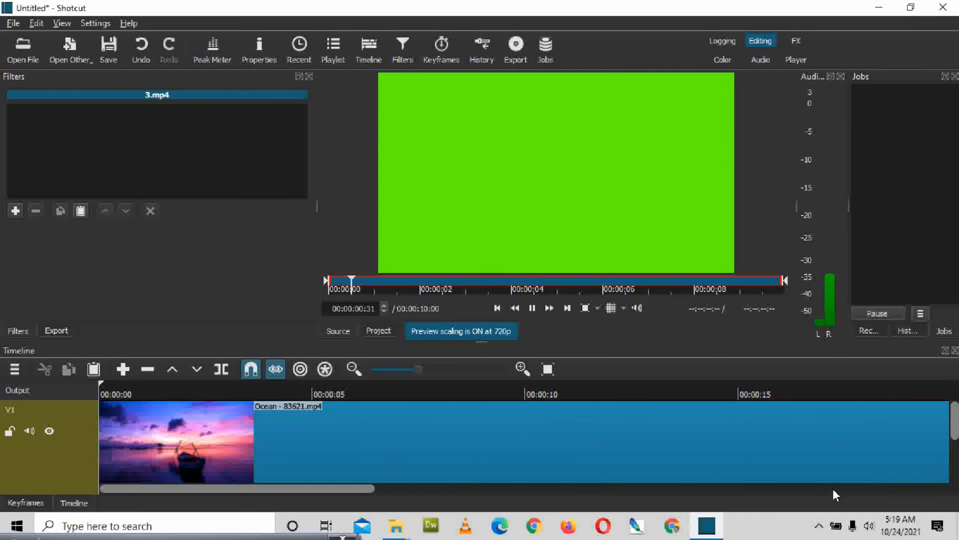
key("space")
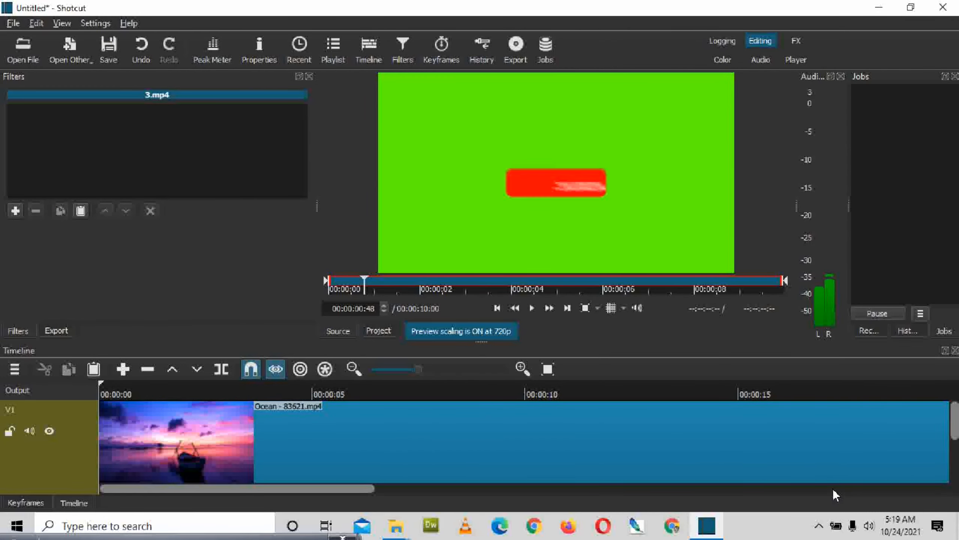
Step: Add a second video track and place the 3.mp4 clip on it, starting at about 9 seconds
left_click(15, 368)
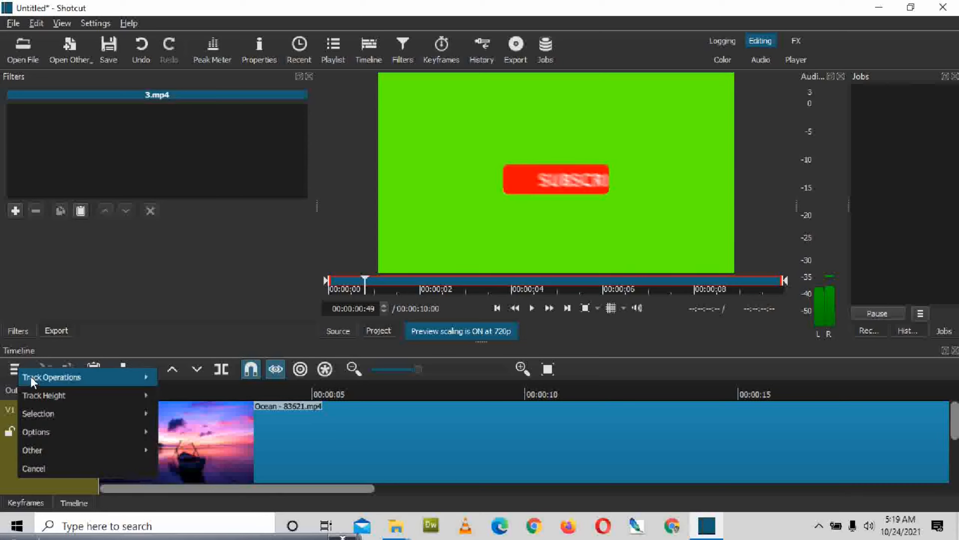
mouse_move(157, 389)
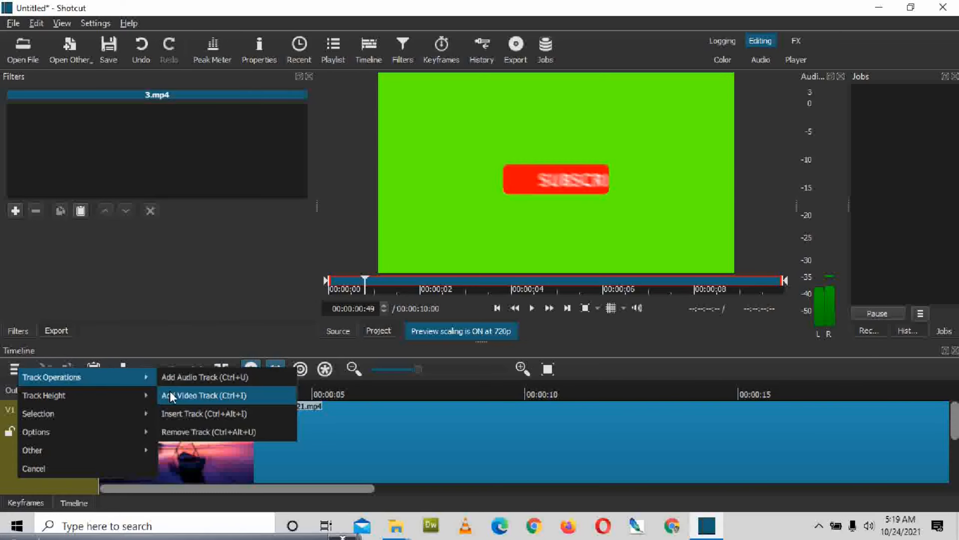
left_click(171, 395)
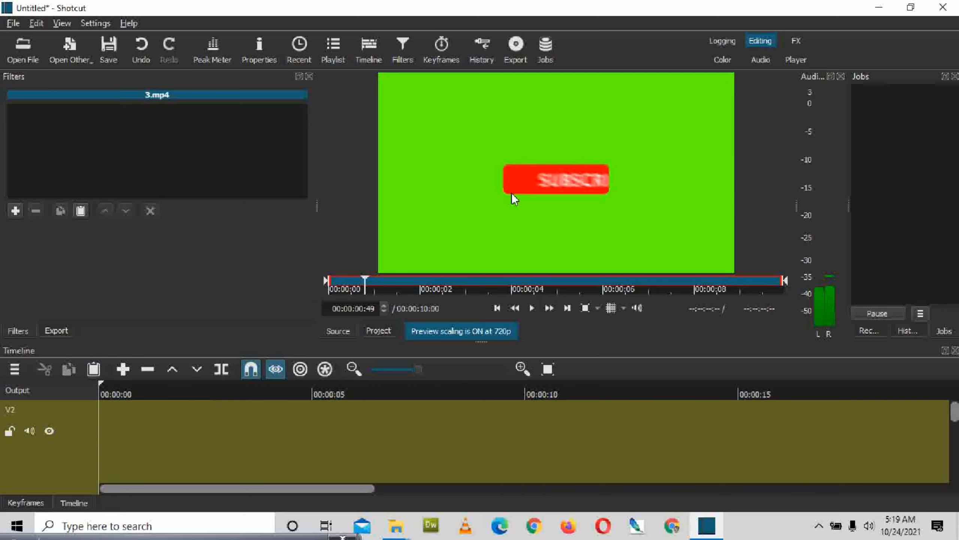
left_click_drag(511, 192, 427, 389)
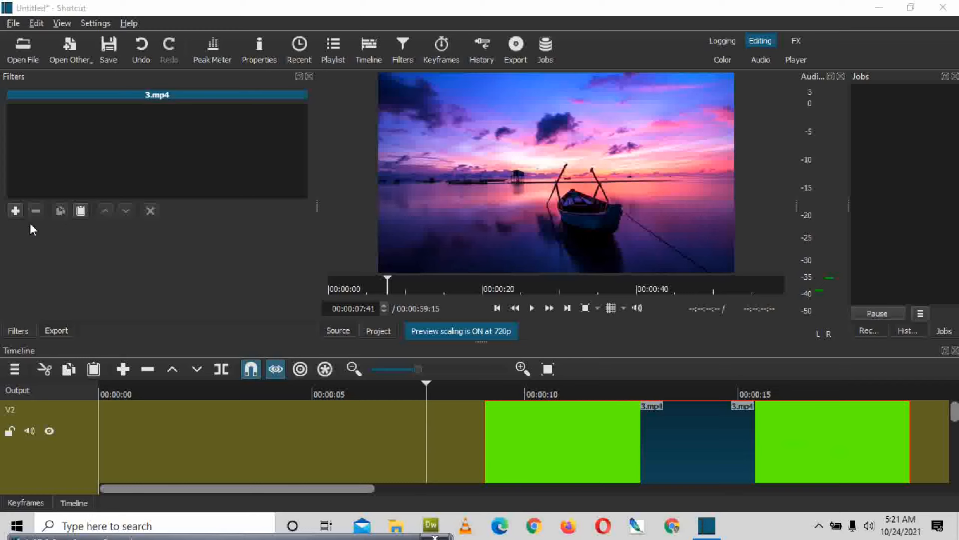
Step: Apply the Chroma Key: Simple filter to the 3.mp4 overlay clip
left_click(15, 210)
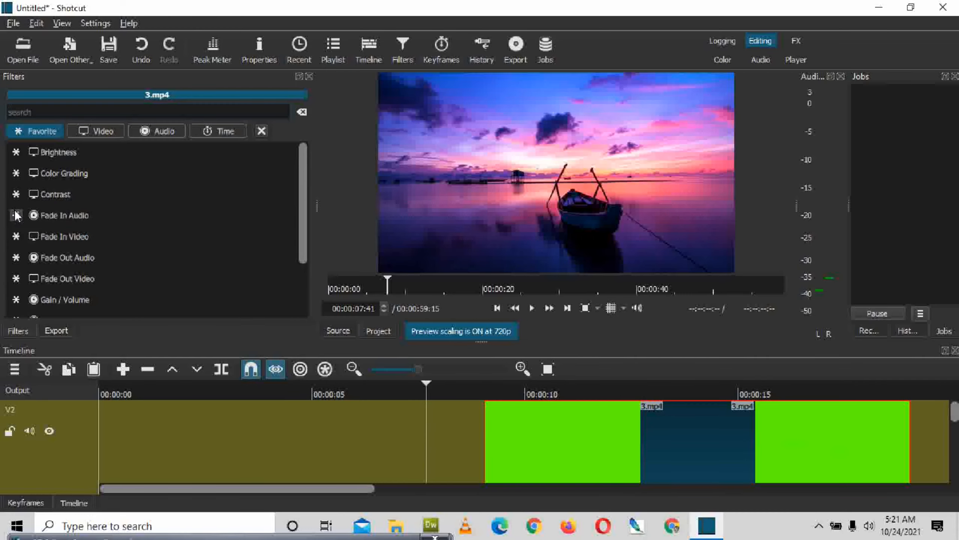
type("dh")
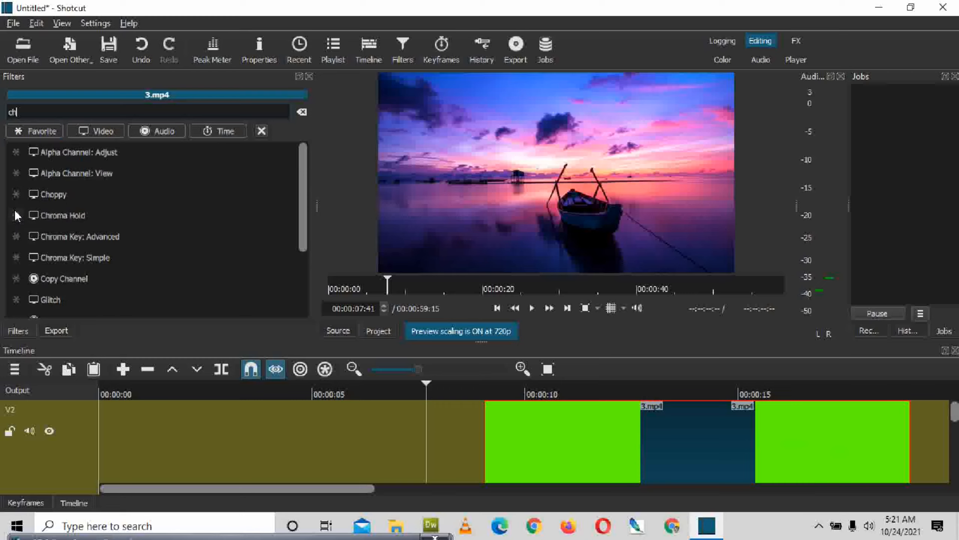
type("ro")
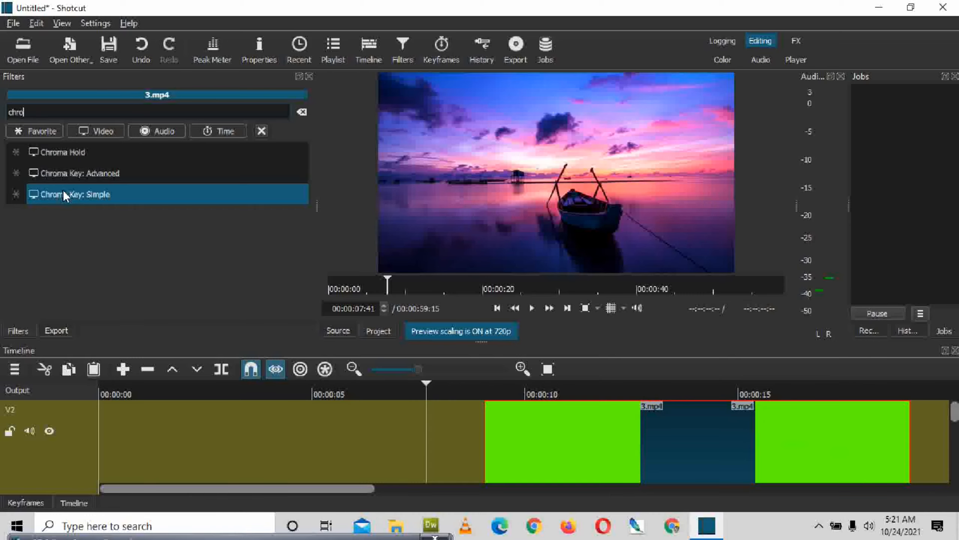
left_click(63, 192)
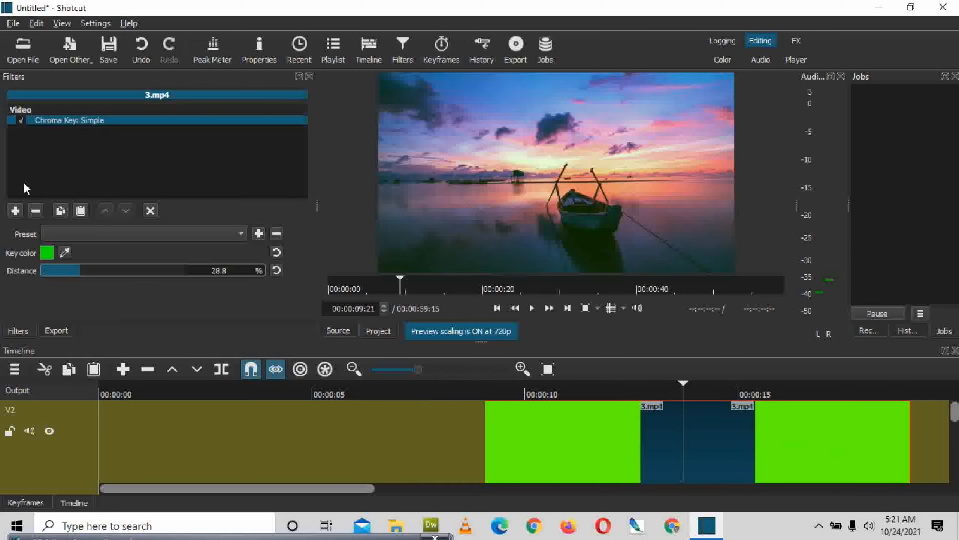
Step: Add the Size, Position & Rotate filter to the 3.mp4 clip
left_click(15, 211)
type("size")
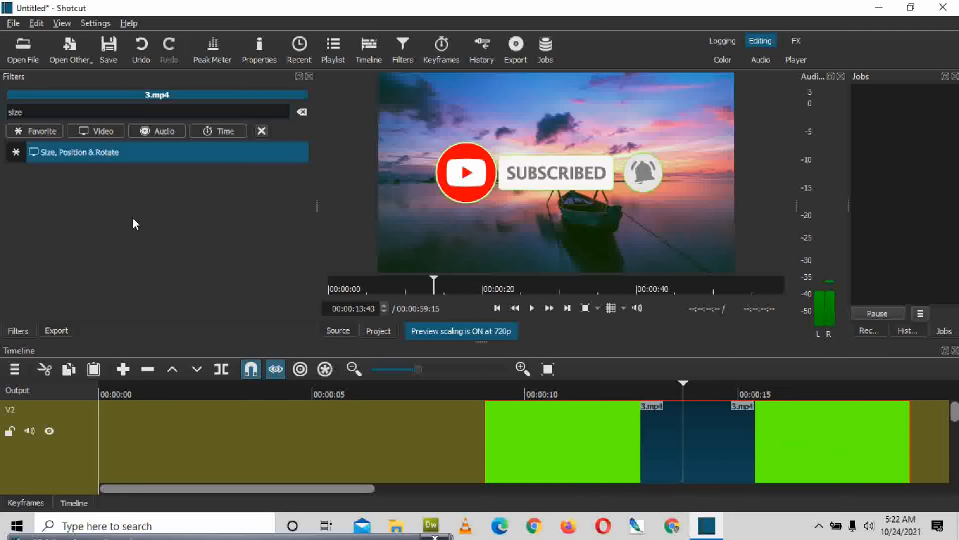
key("Return")
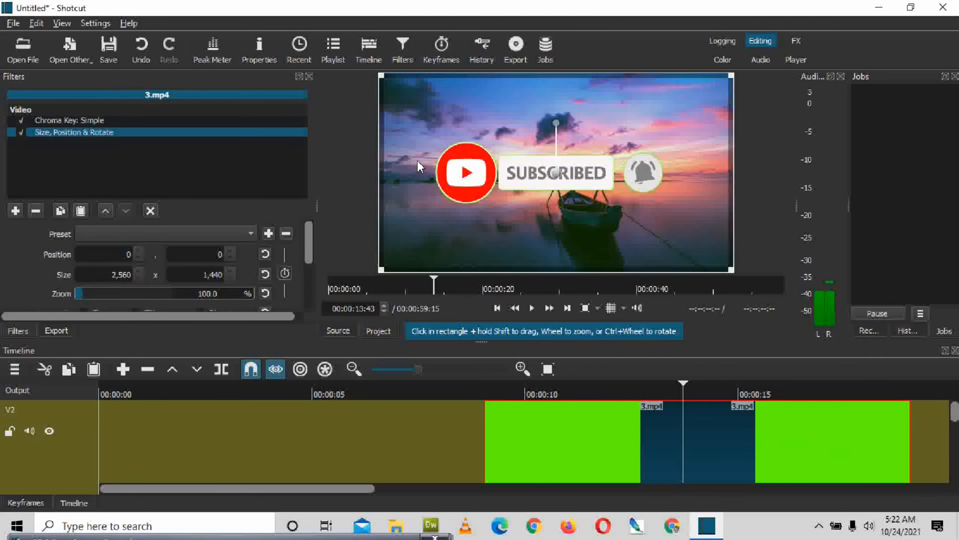
Step: Shrink the subscribe overlay to about 44% (1,132 x 637) in the lower-right corner of the video frame
left_click(696, 391)
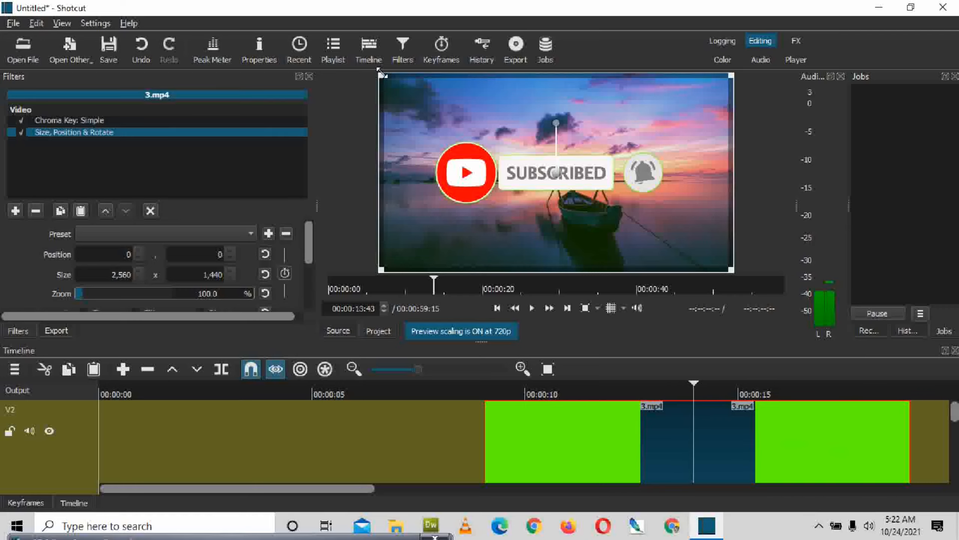
left_click_drag(380, 72, 500, 143)
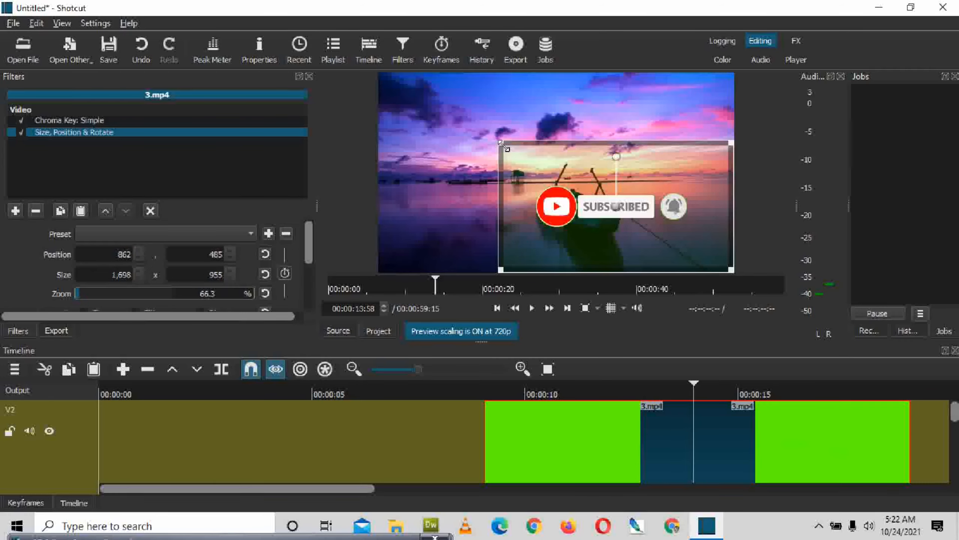
left_click_drag(500, 143, 541, 155)
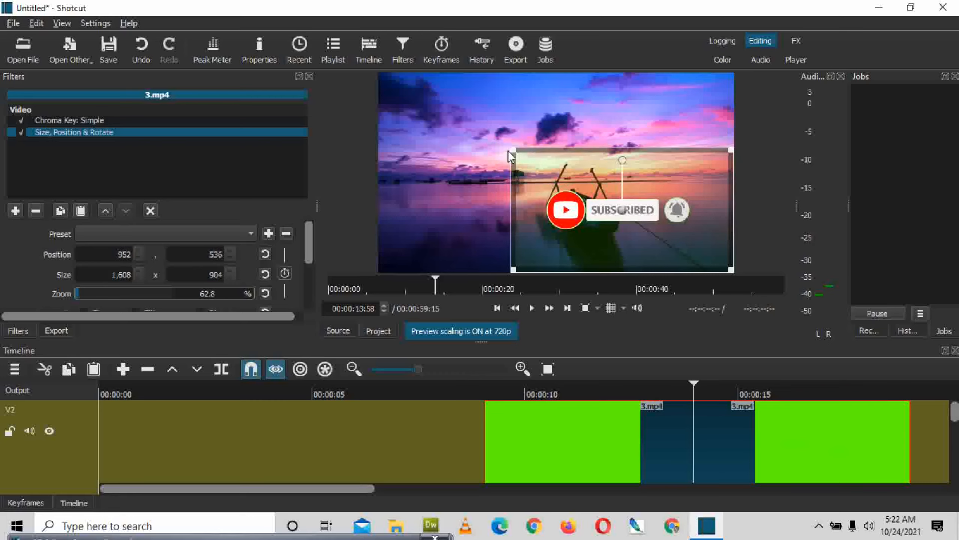
left_click_drag(513, 149, 570, 202)
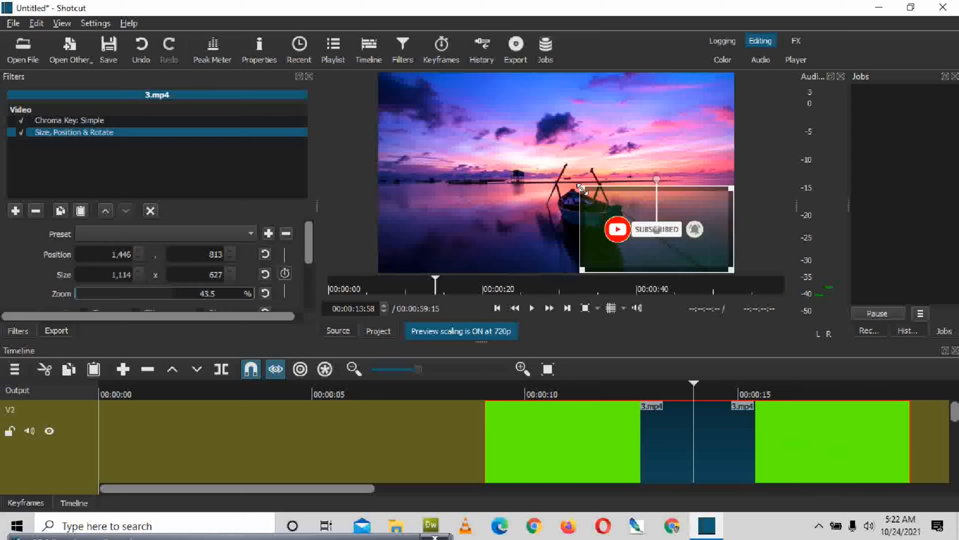
left_click_drag(577, 189, 574, 186)
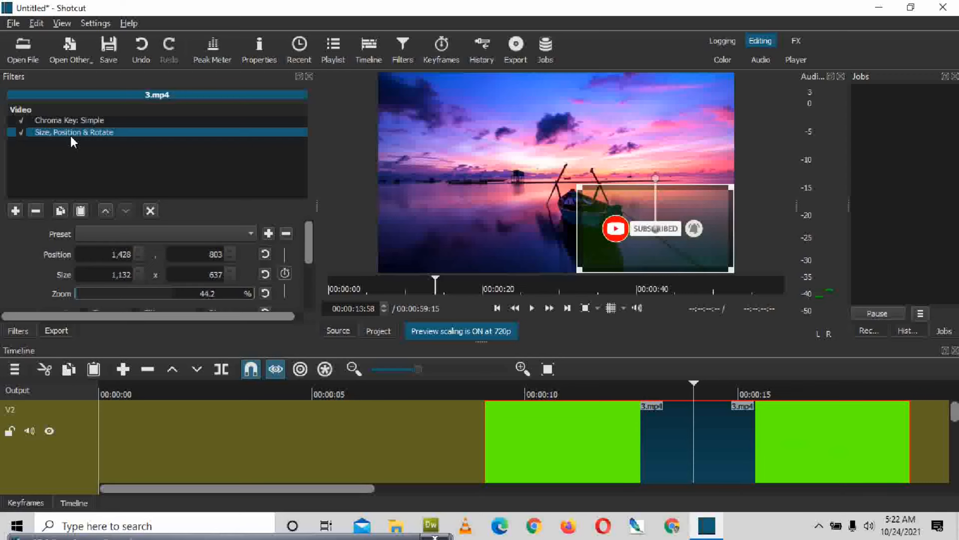
Step: Increase the Chroma Key: Simple distance to a little over 35% to remove the green tint behind the overlay
left_click(63, 120)
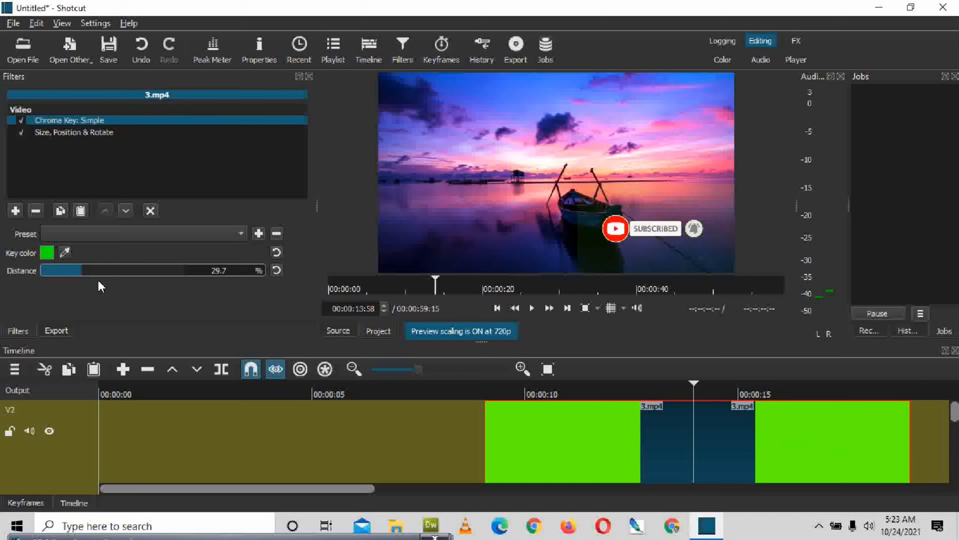
left_click_drag(82, 273, 93, 274)
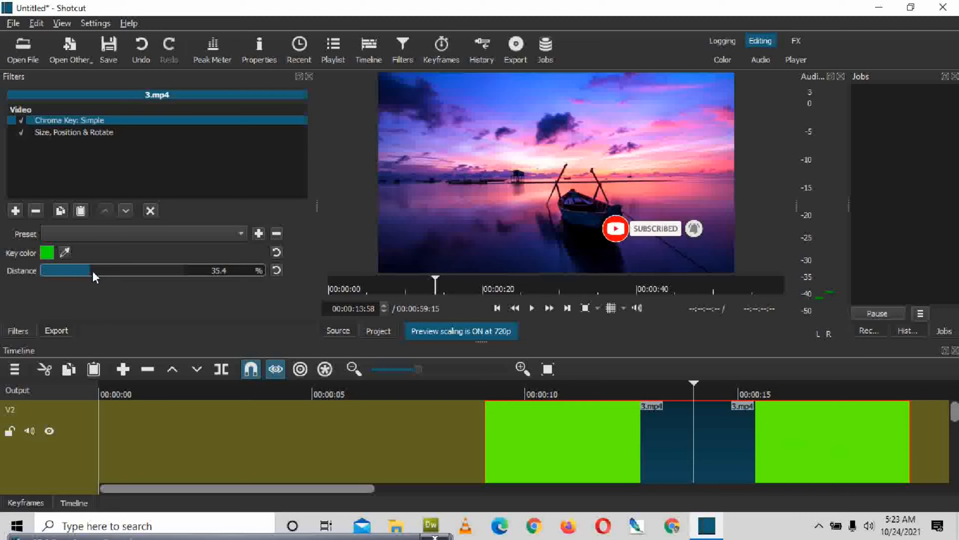
left_click_drag(93, 273, 97, 274)
Step: Move the overlay further into the frame's lower-right corner and scale it to about 42%, at position 1,559, 915
left_click(121, 132)
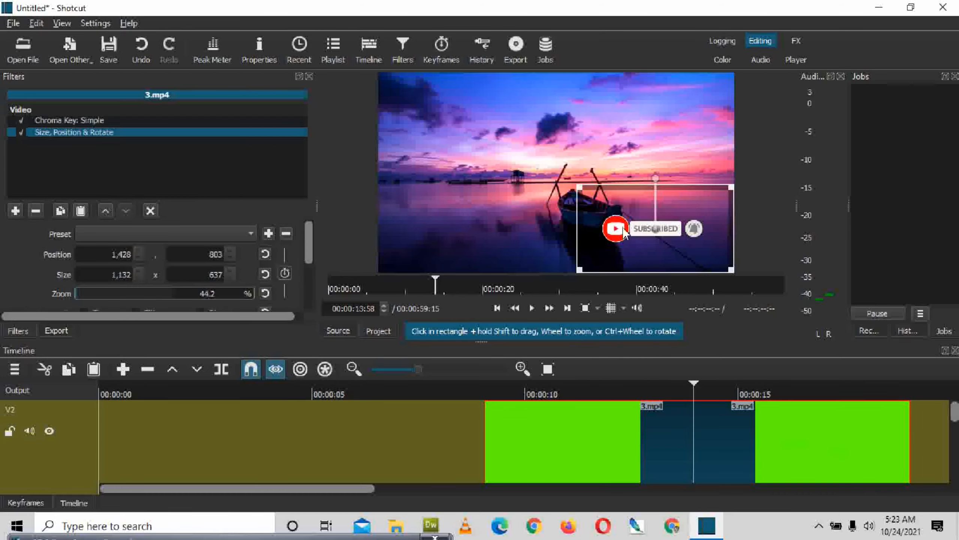
left_click_drag(635, 230, 634, 236)
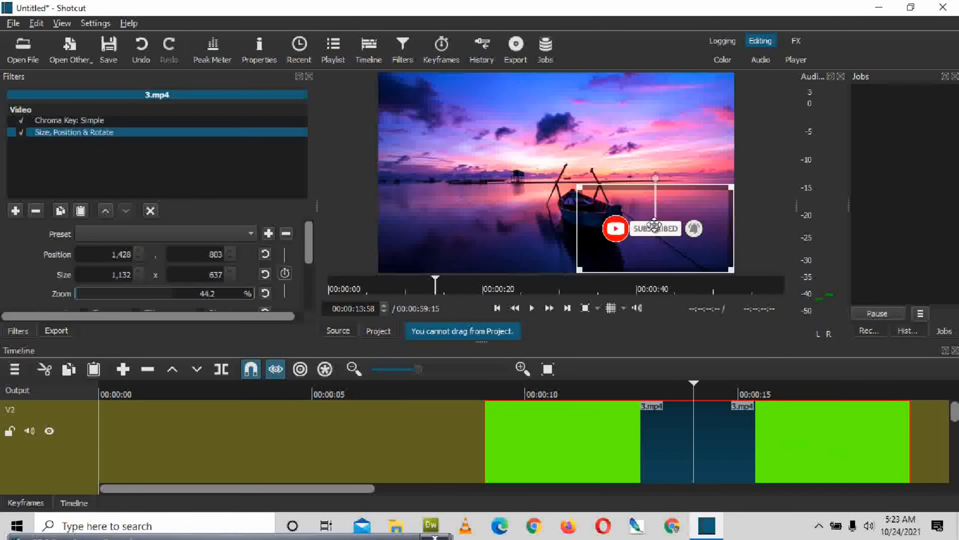
left_click_drag(661, 229, 673, 246)
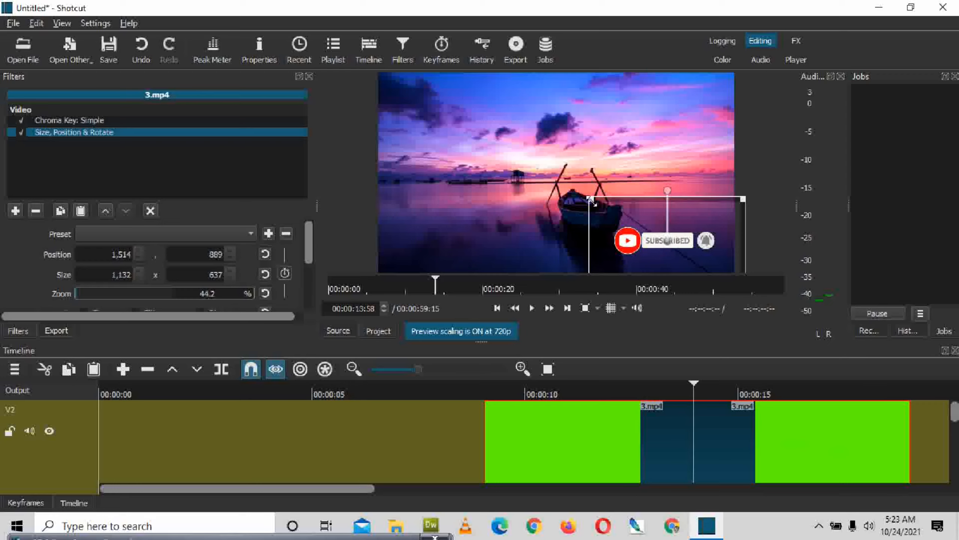
left_click_drag(555, 190, 583, 208)
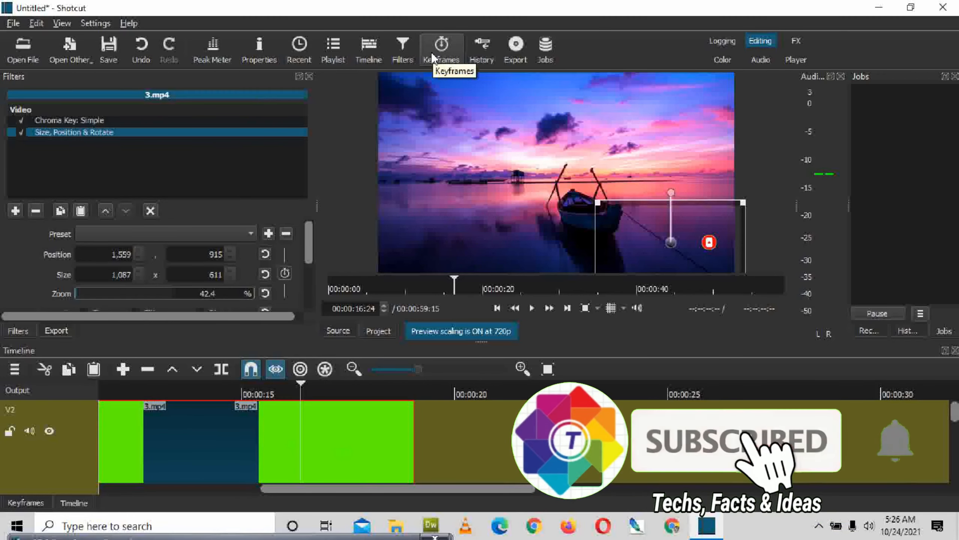
Step: Review the advanced export settings and export the timeline to the desktop as an mp4 named subscribe button
left_click(517, 45)
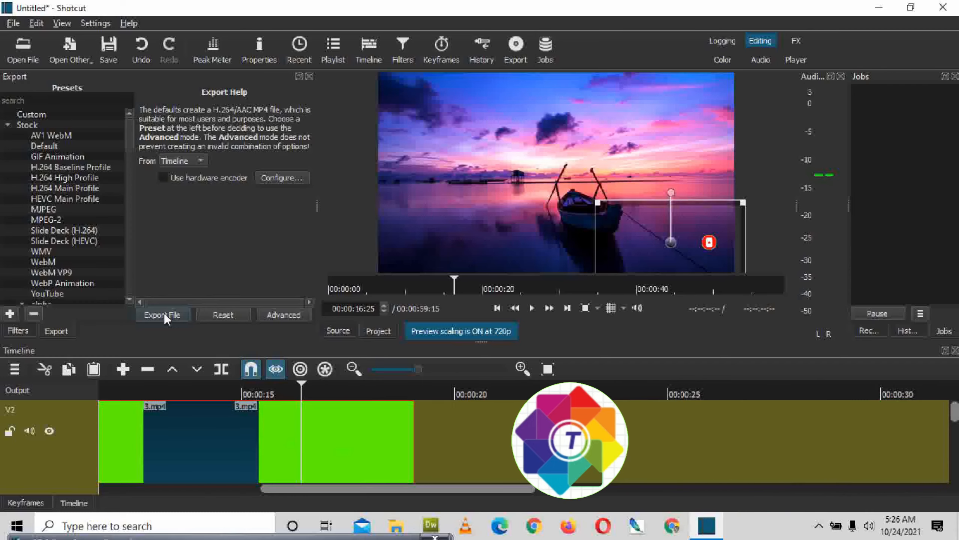
left_click(278, 314)
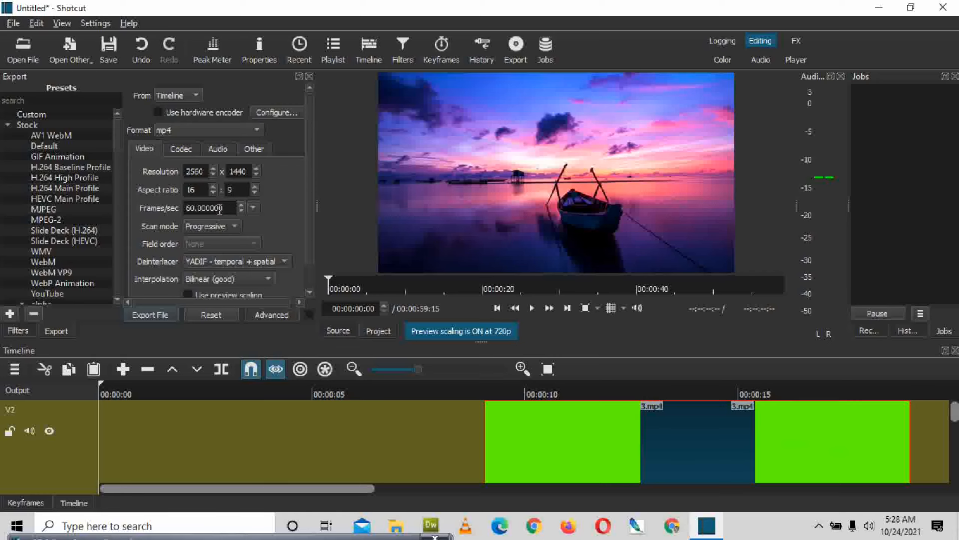
left_click(150, 315)
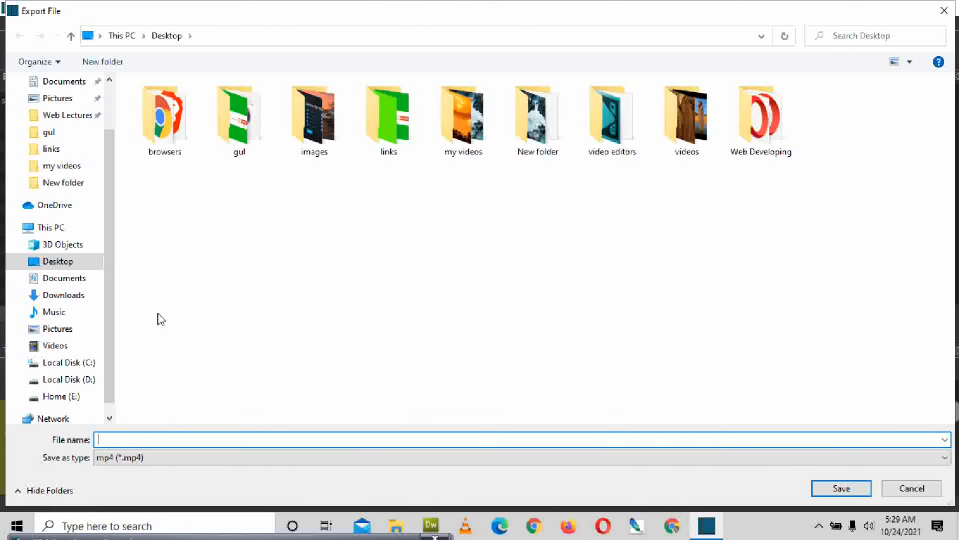
type("subscribe button")
key("Return")
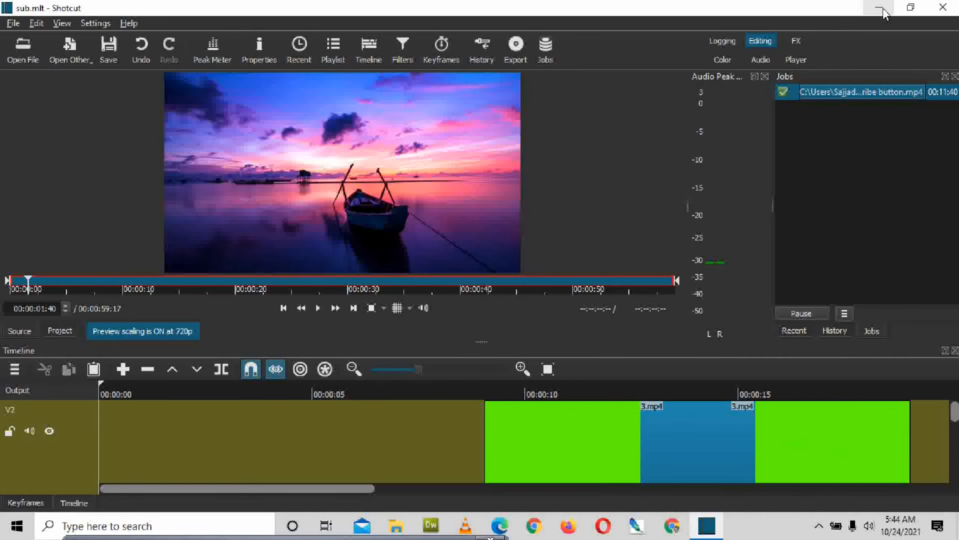
Step: Minimize Shotcut and play the exported subscribe button video from the desktop in VLC media player
left_click(879, 8)
left_click(919, 9)
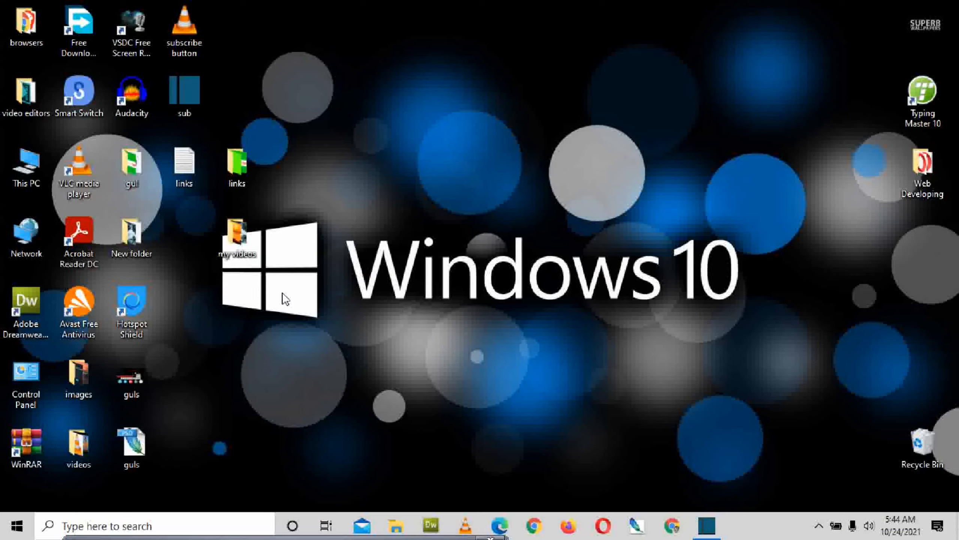
double_click(187, 30)
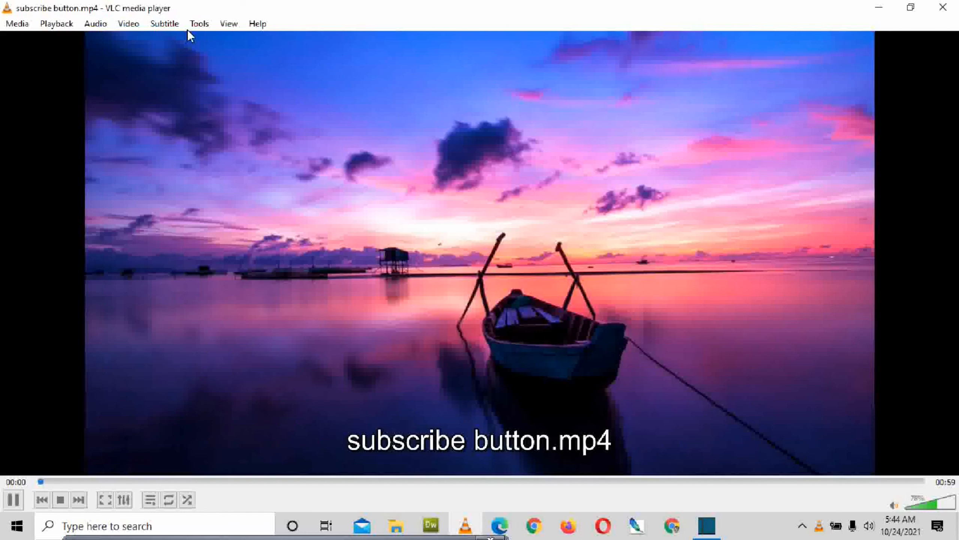